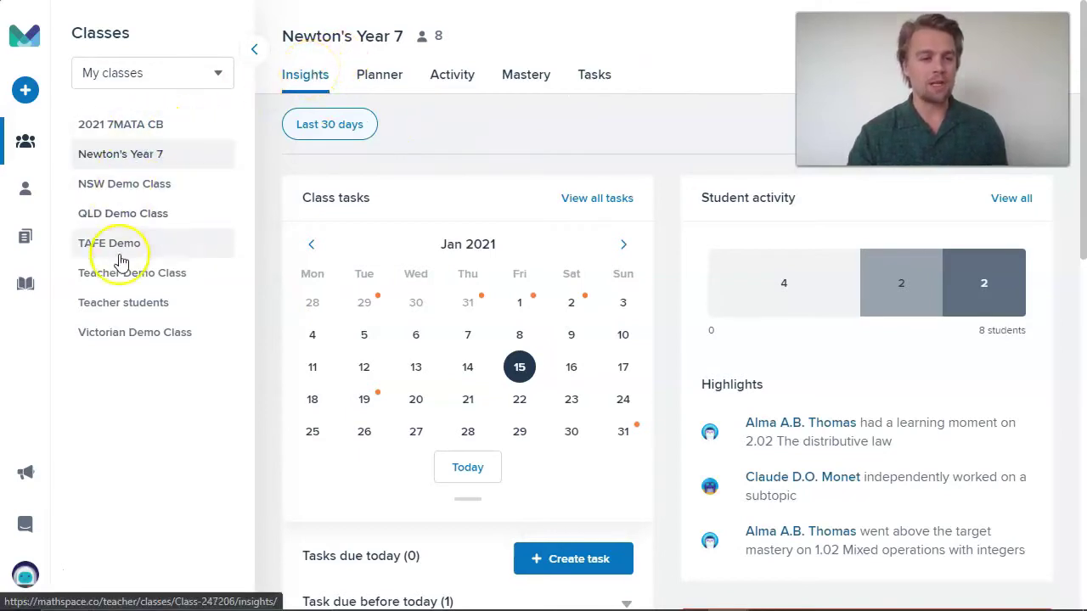
Glance at the reporting-period choices unchanged, then preview the tasks due on 29 December
left_click(343, 128)
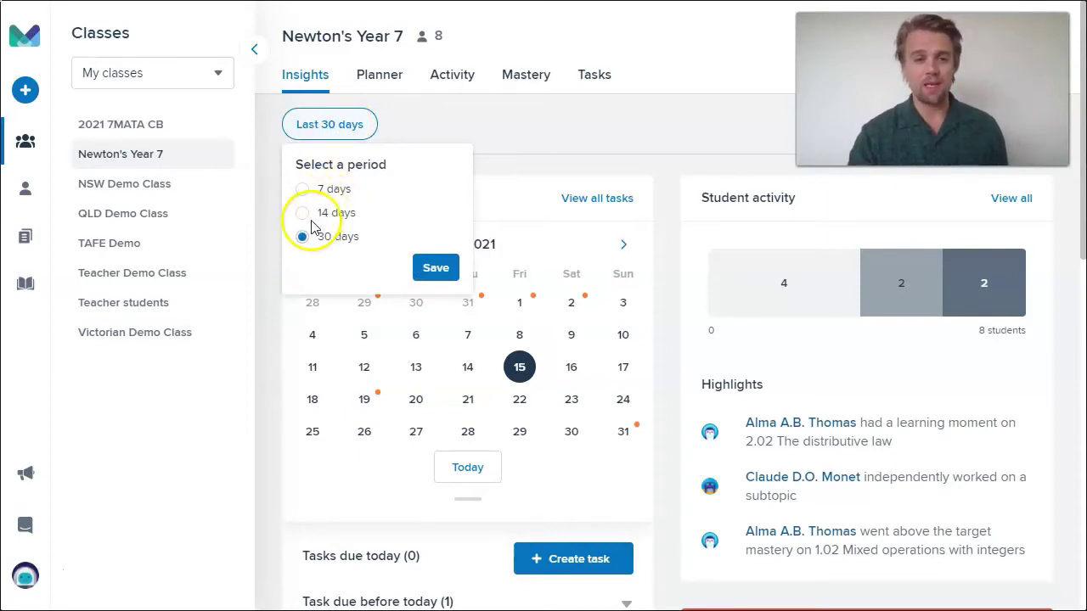
left_click(565, 128)
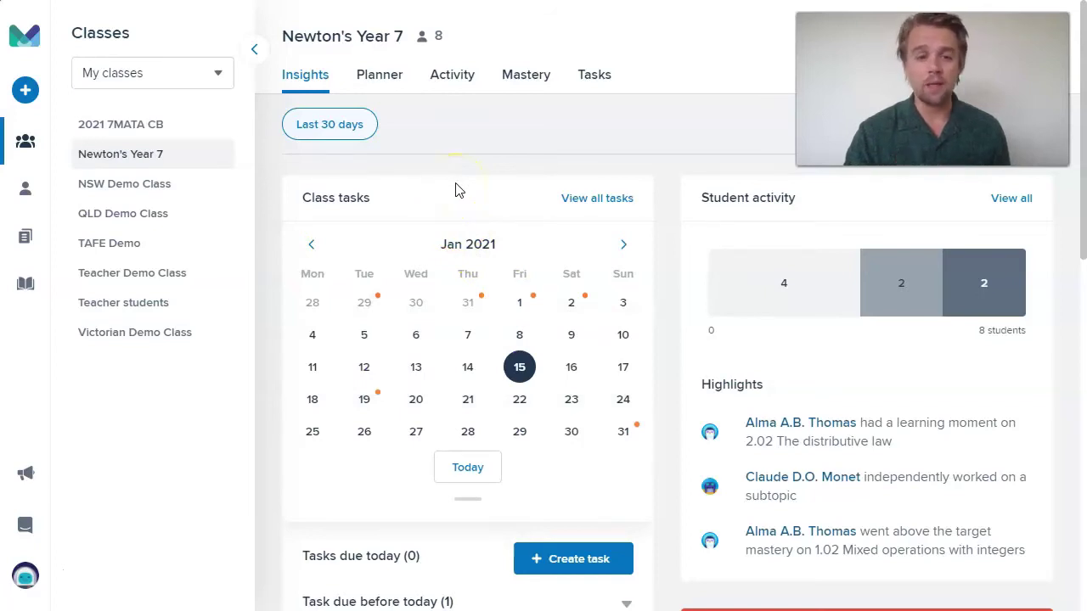
left_click(376, 304)
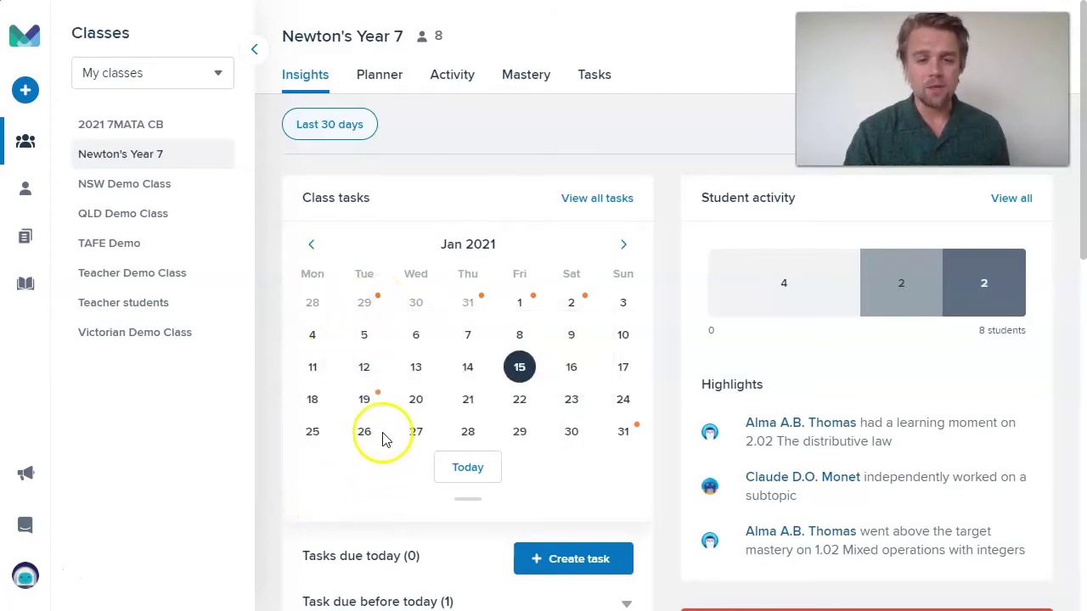
mouse_move(374, 404)
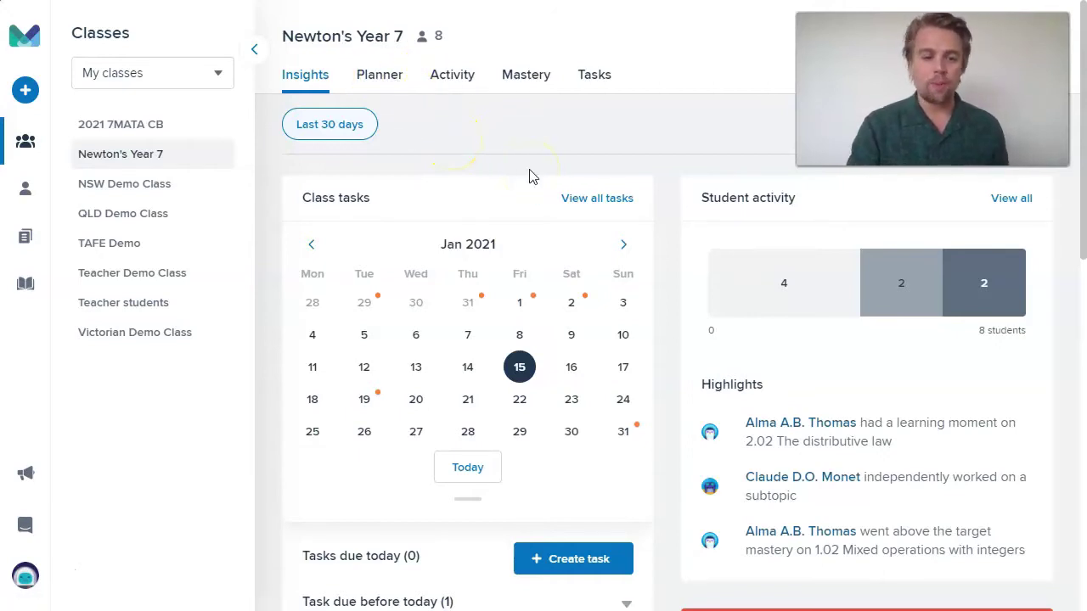
Preview the tasks due on 13 January and the surrounding calendar days
left_click(415, 367)
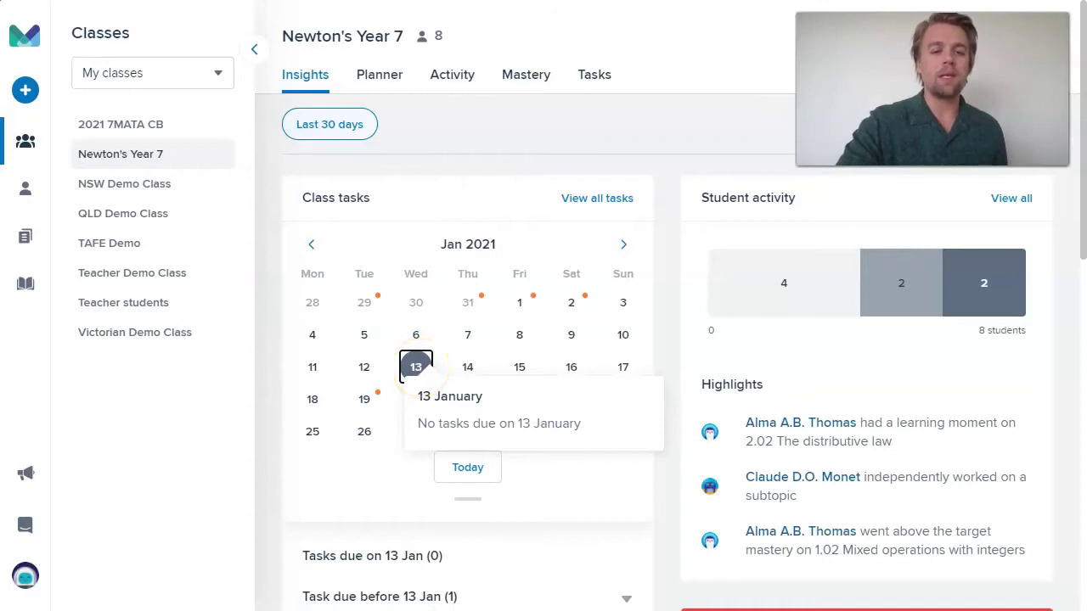
scroll(416, 367, "down", 3)
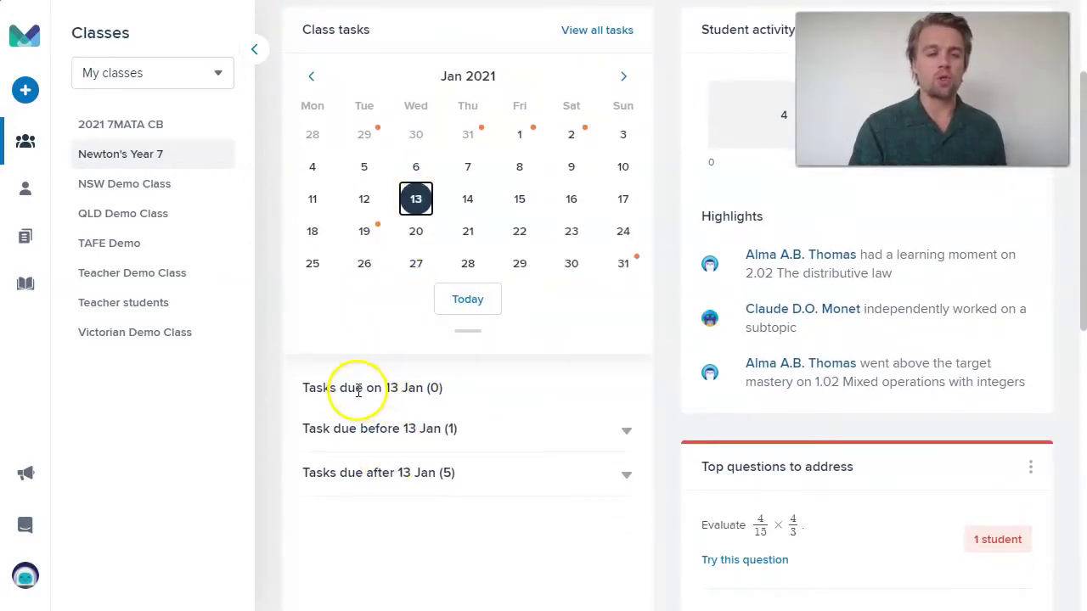
left_click(457, 336)
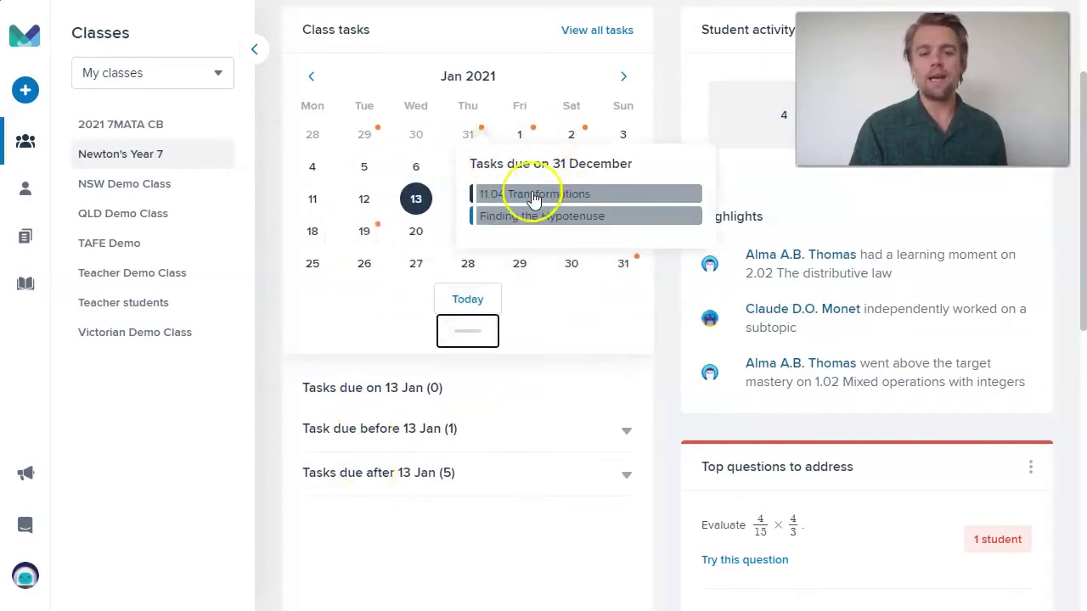
mouse_move(410, 273)
mouse_move(366, 270)
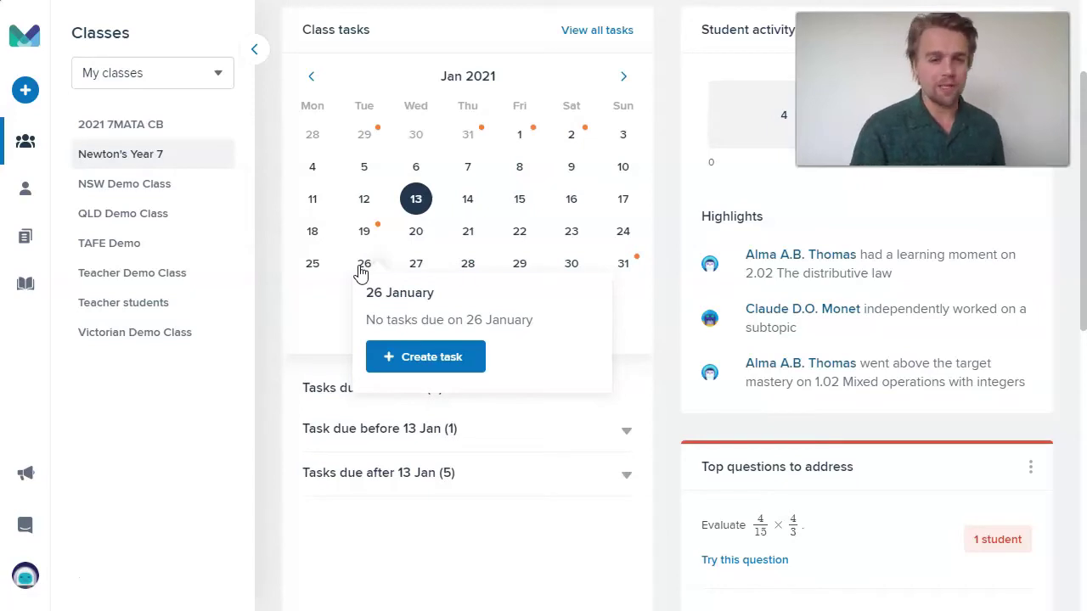
Start creating a task due on 26 January, then dismiss the task-type panel
left_click(401, 360)
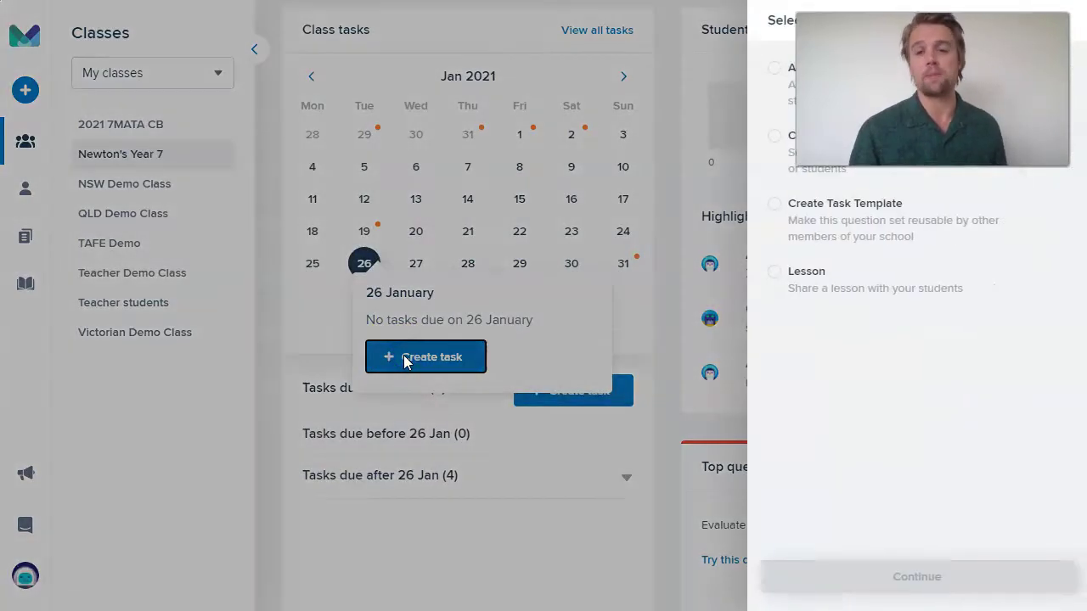
left_click(378, 370)
left_click(292, 371)
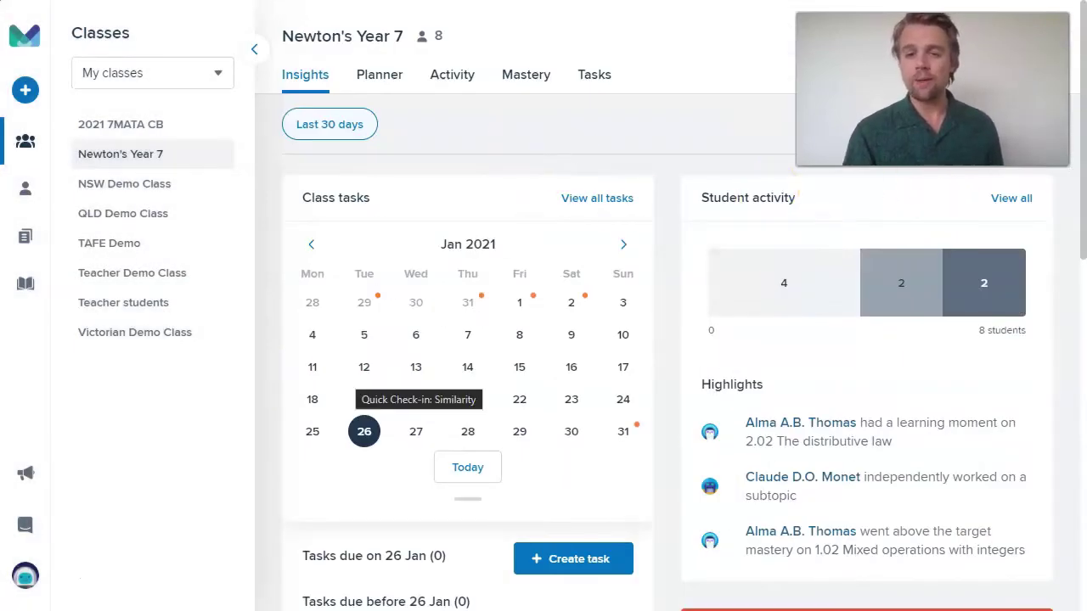
mouse_move(742, 204)
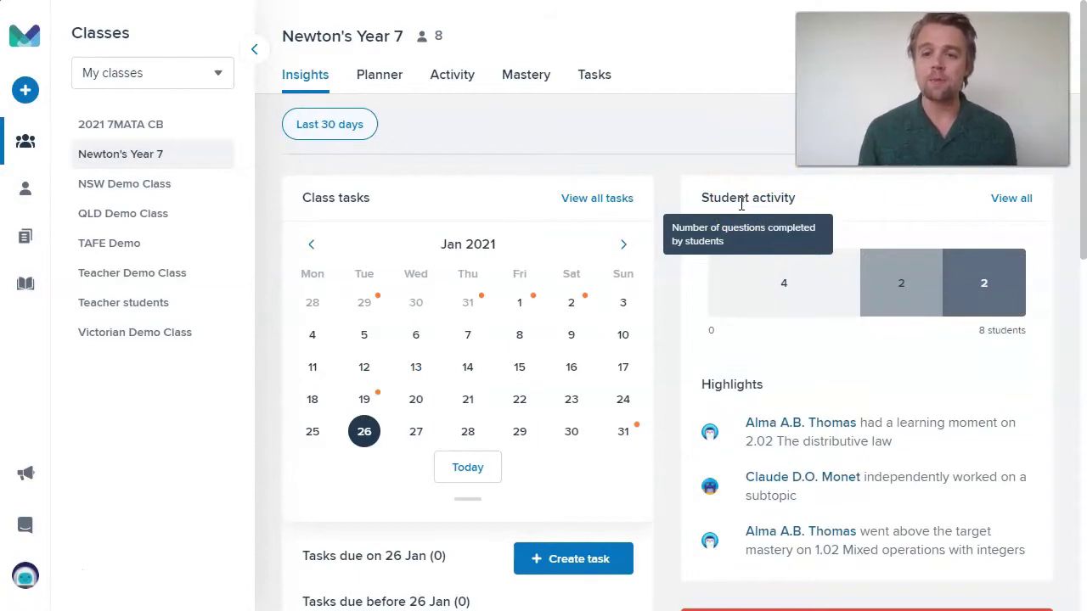
left_click(886, 389)
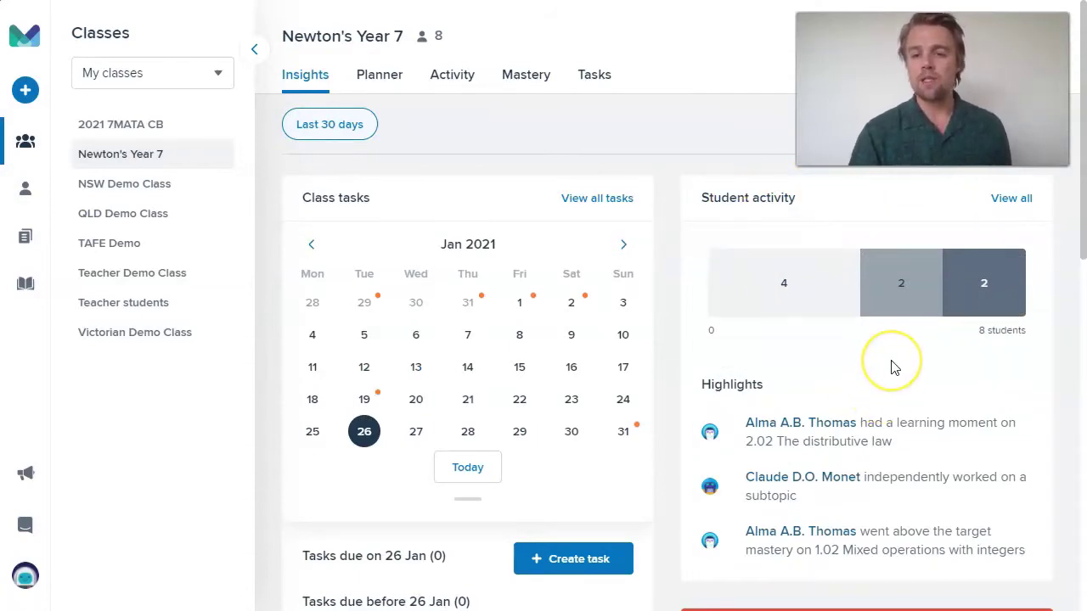
mouse_move(992, 291)
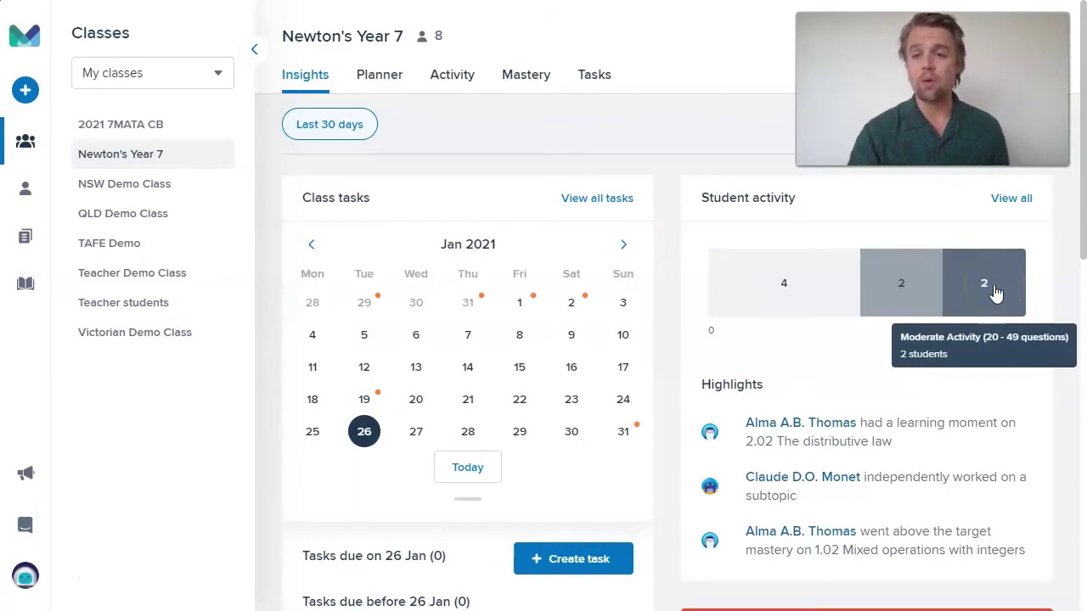
left_click(900, 286)
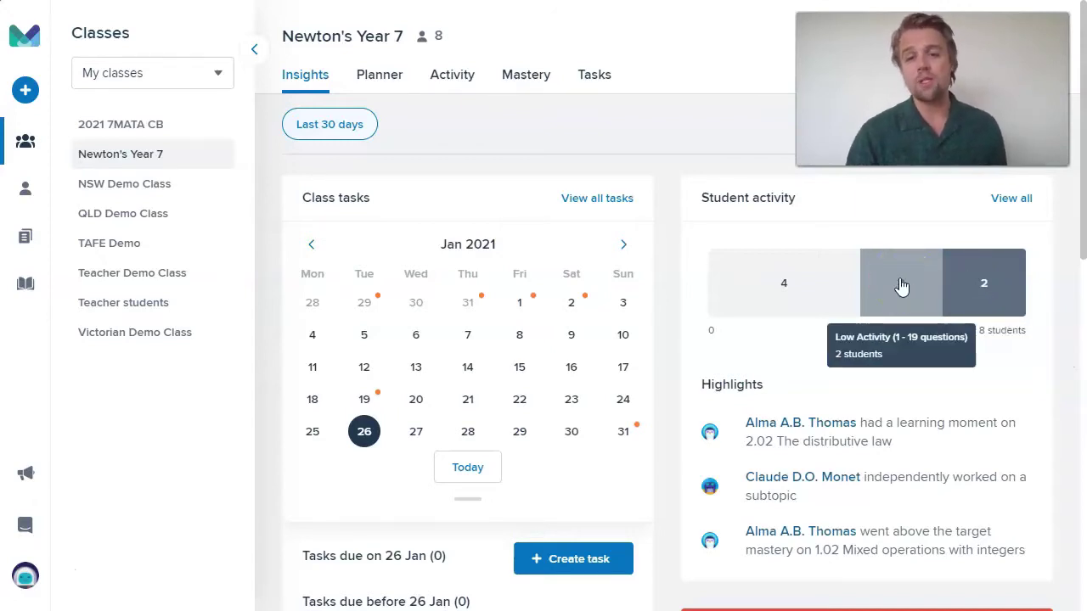
left_click(810, 290)
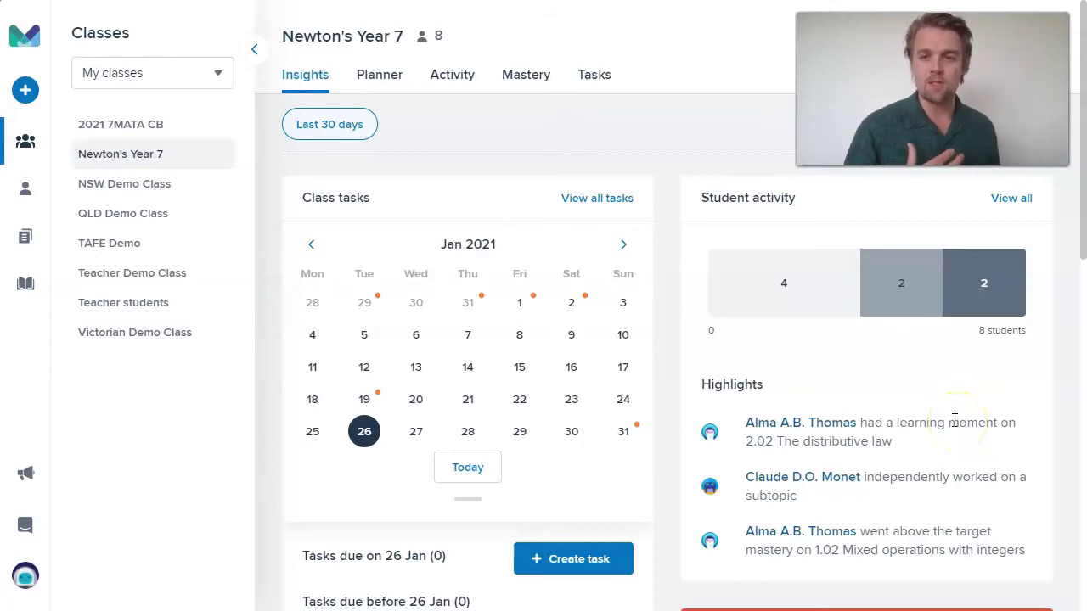
left_click(981, 295)
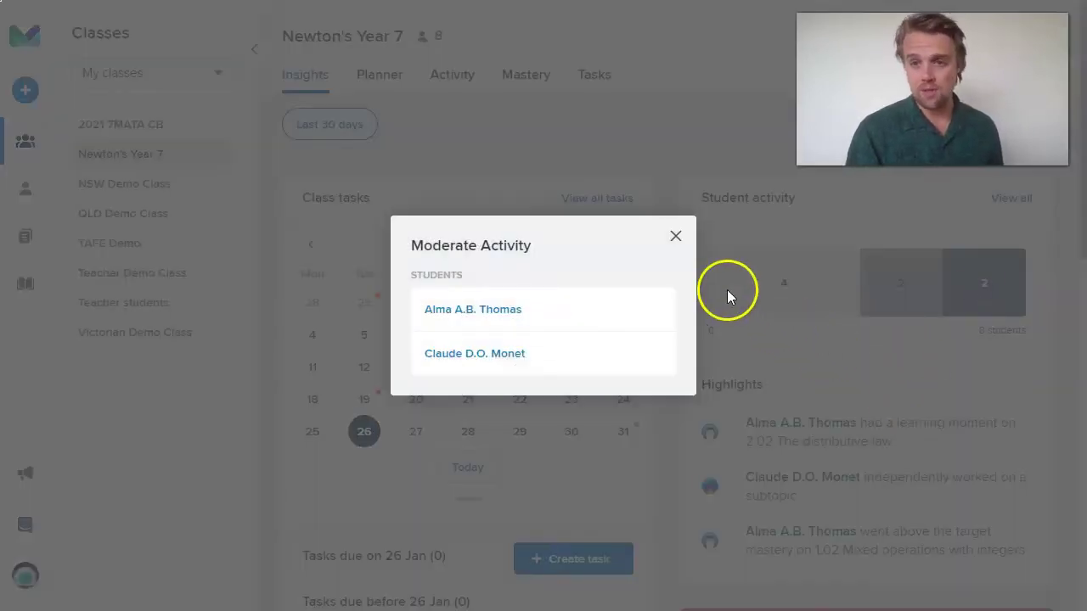
left_click(675, 236)
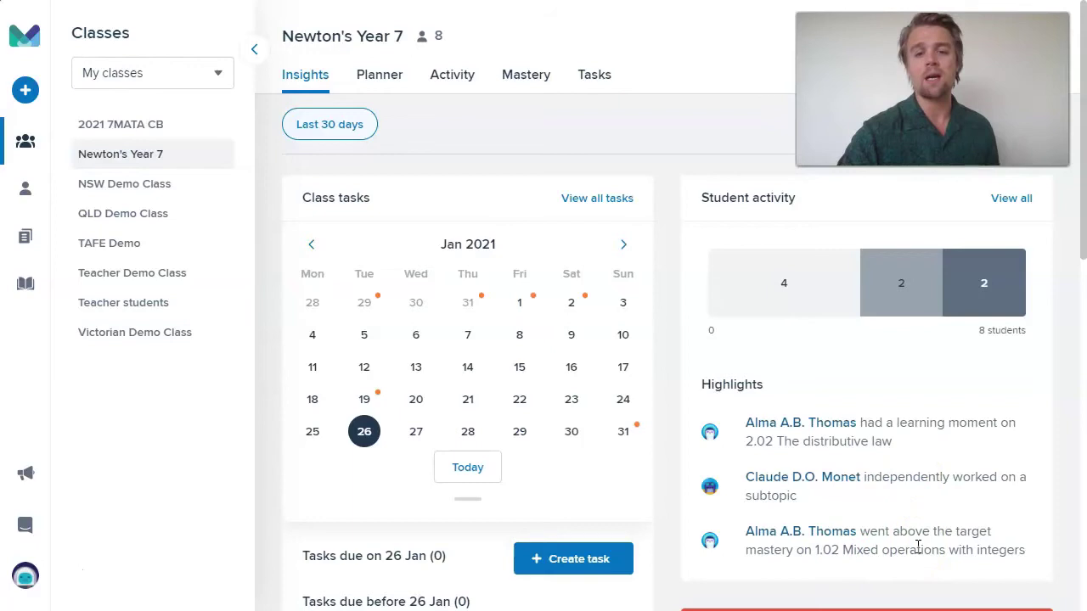
Show which student got the fraction question wrong
scroll(918, 546, "down", 5)
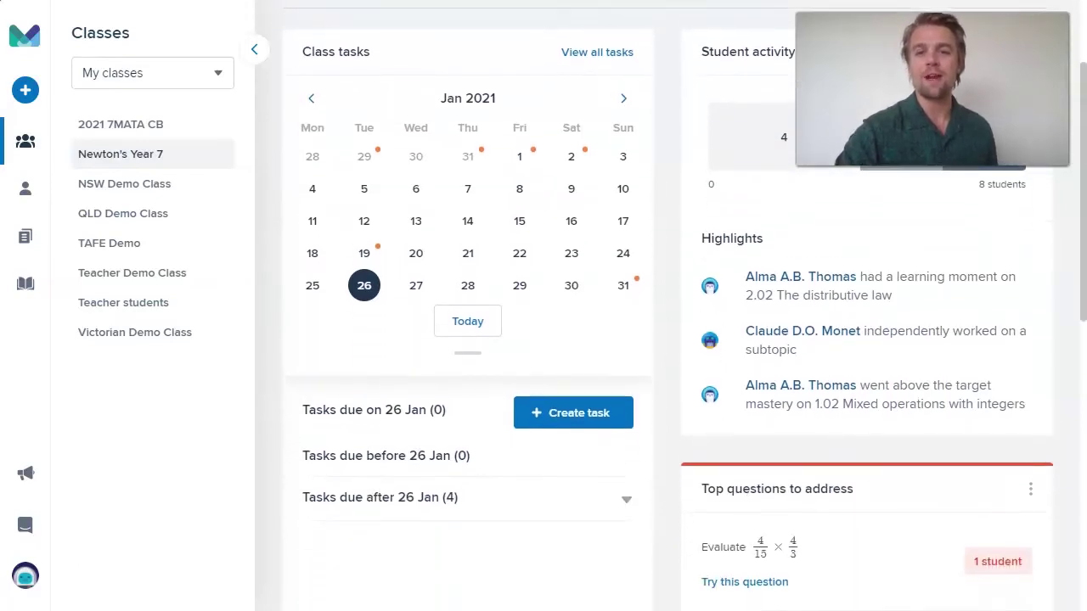
mouse_move(747, 234)
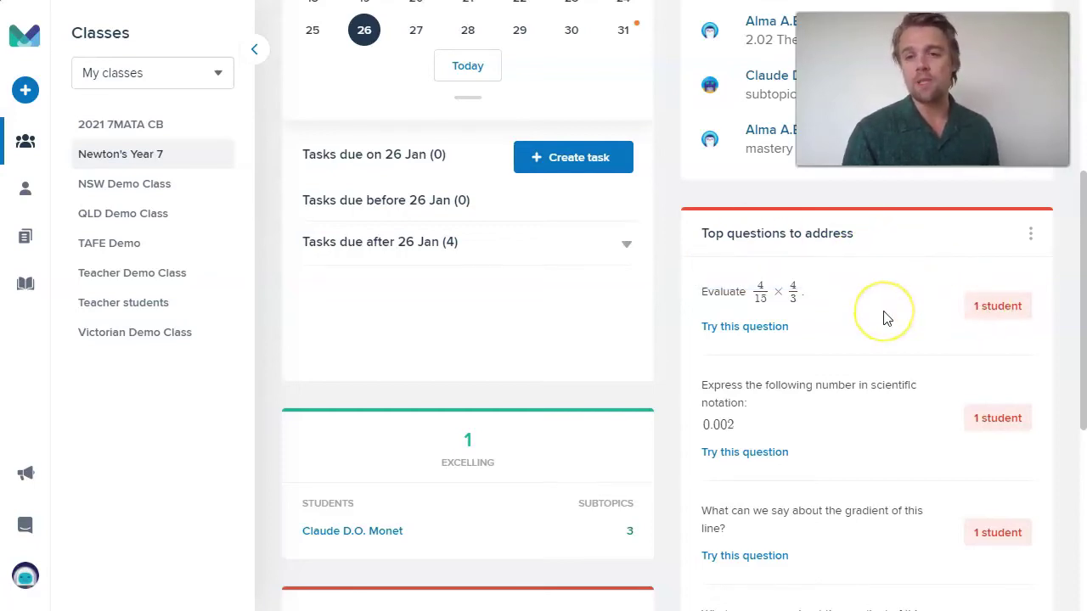
left_click(986, 312)
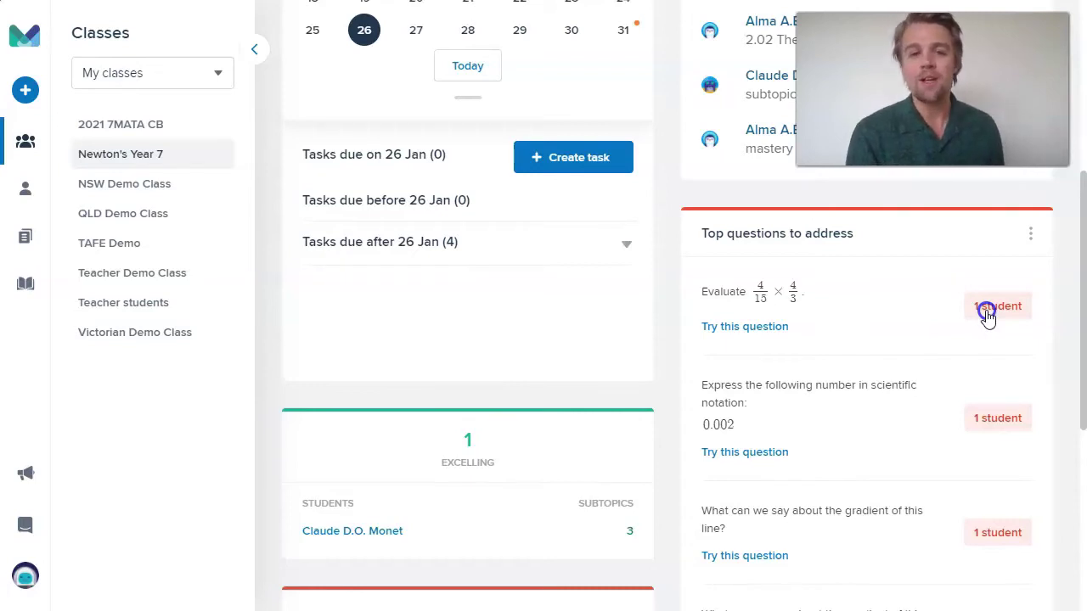
left_click(986, 313)
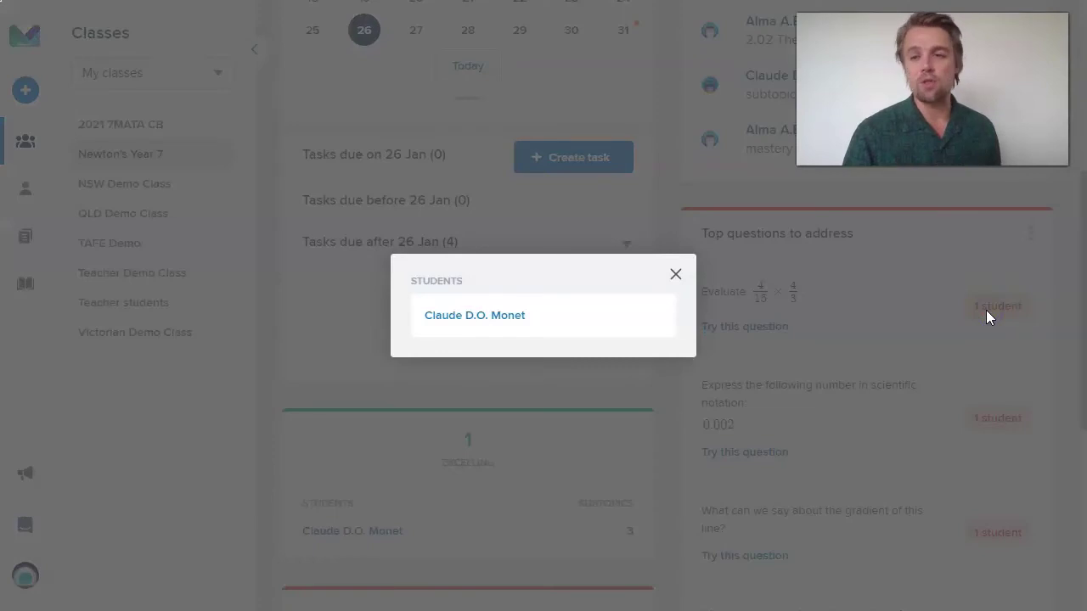
Close the students popup and try the first question to address, focusing its answer field
left_click(711, 262)
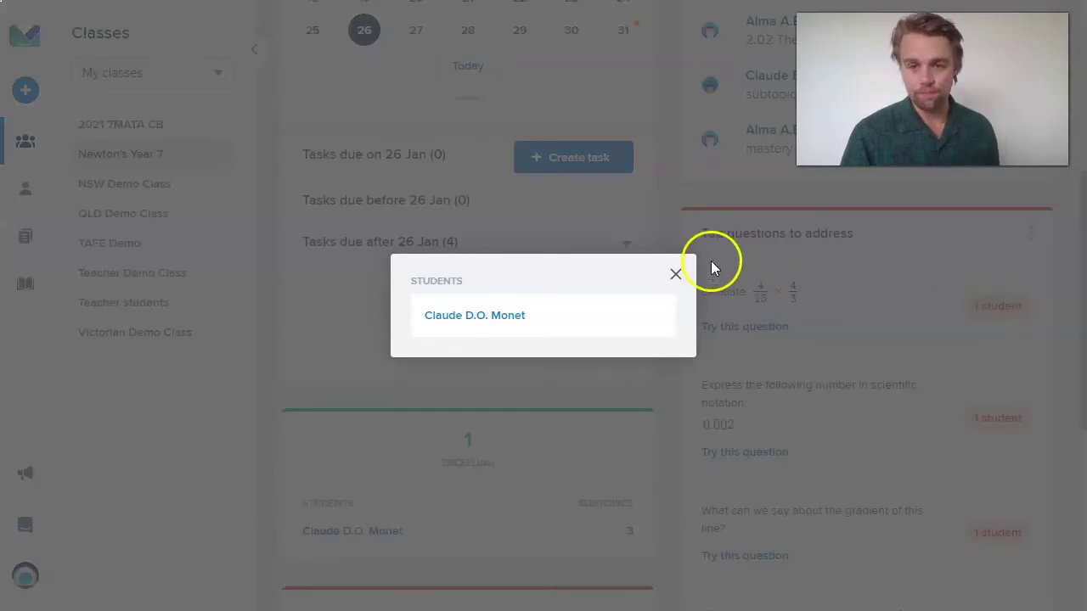
left_click(758, 327)
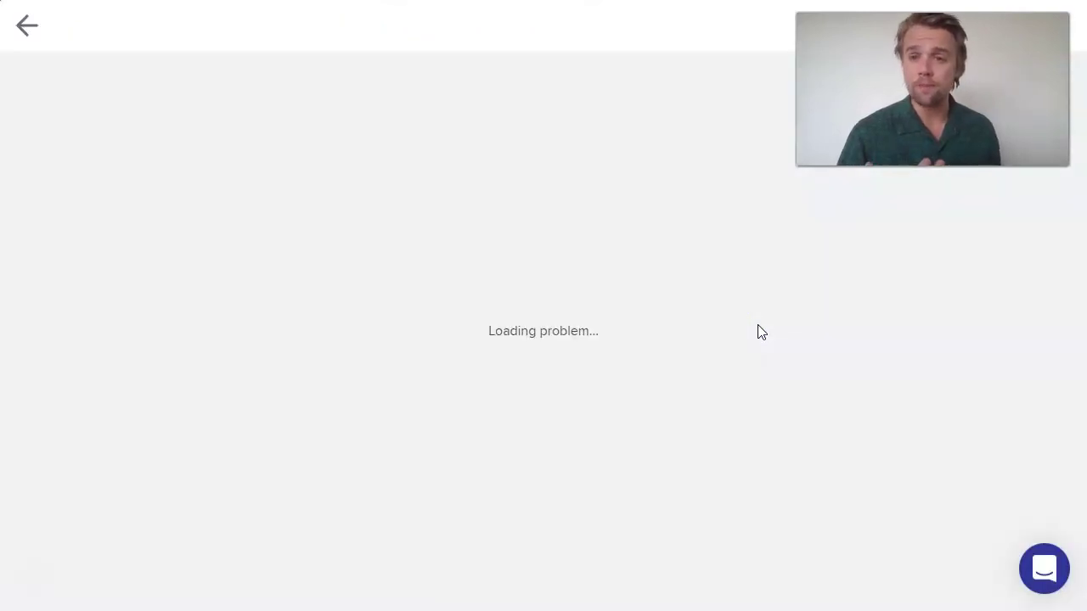
left_click(781, 287)
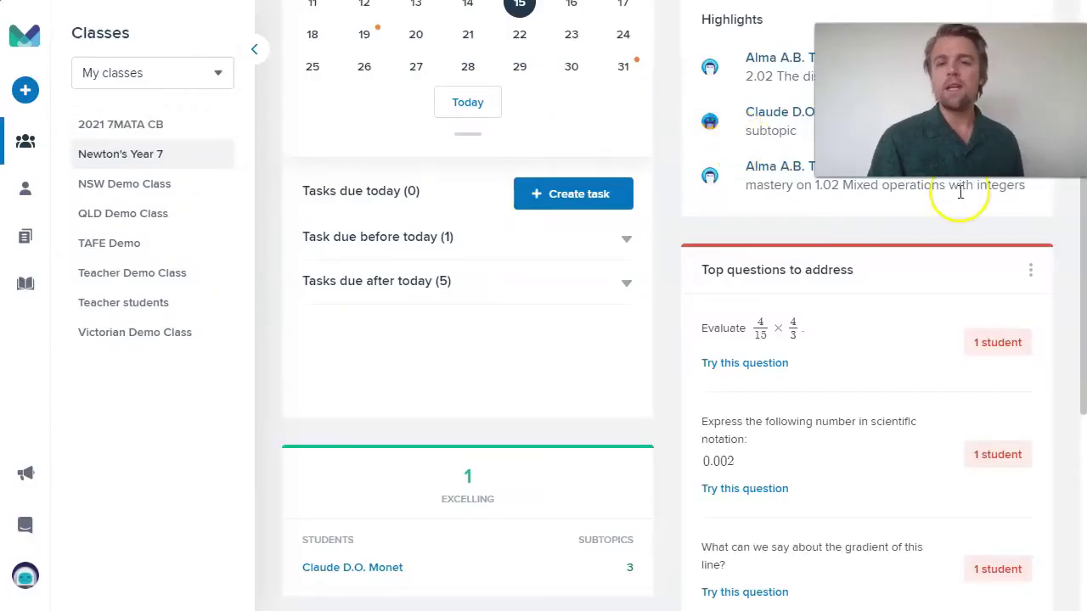
Check 14 January's tasks, collapse the Classes sidebar, and show actions for Top questions to address
left_click(459, 19)
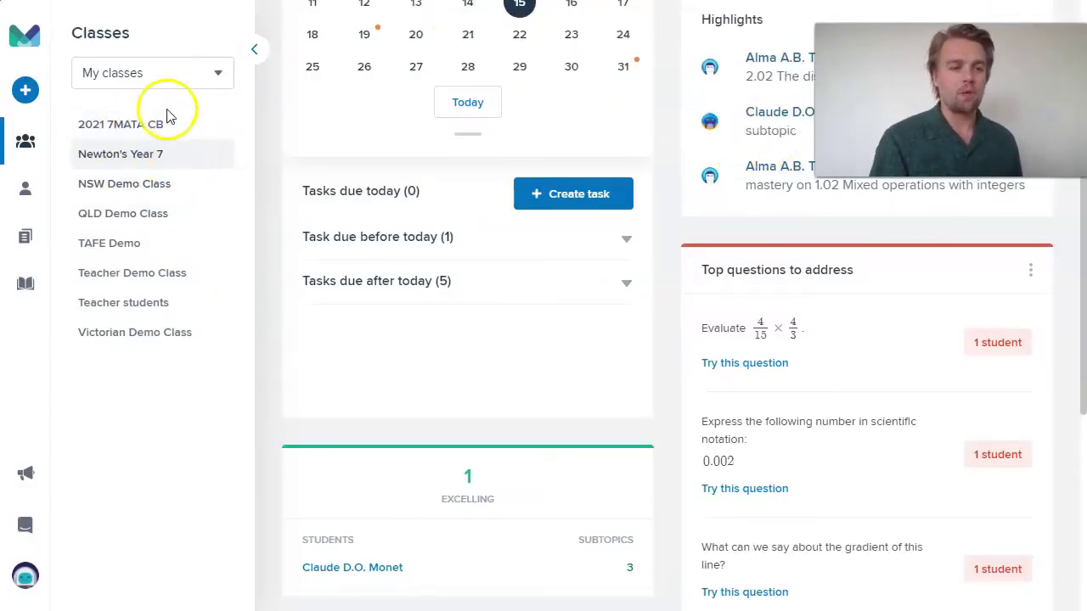
left_click(255, 49)
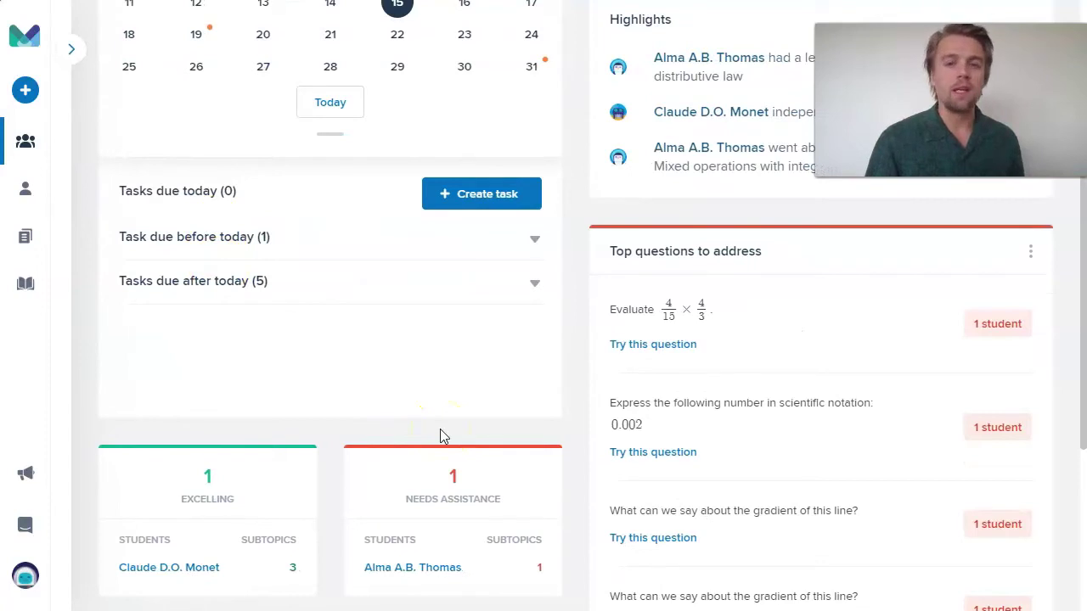
scroll(820, 357, "up", 1)
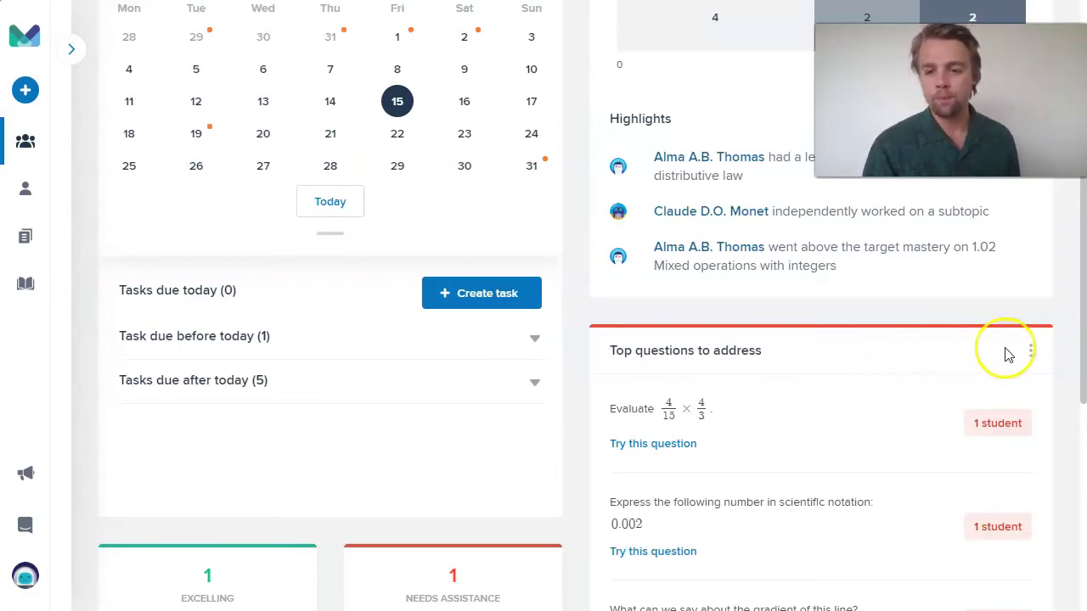
left_click(1030, 351)
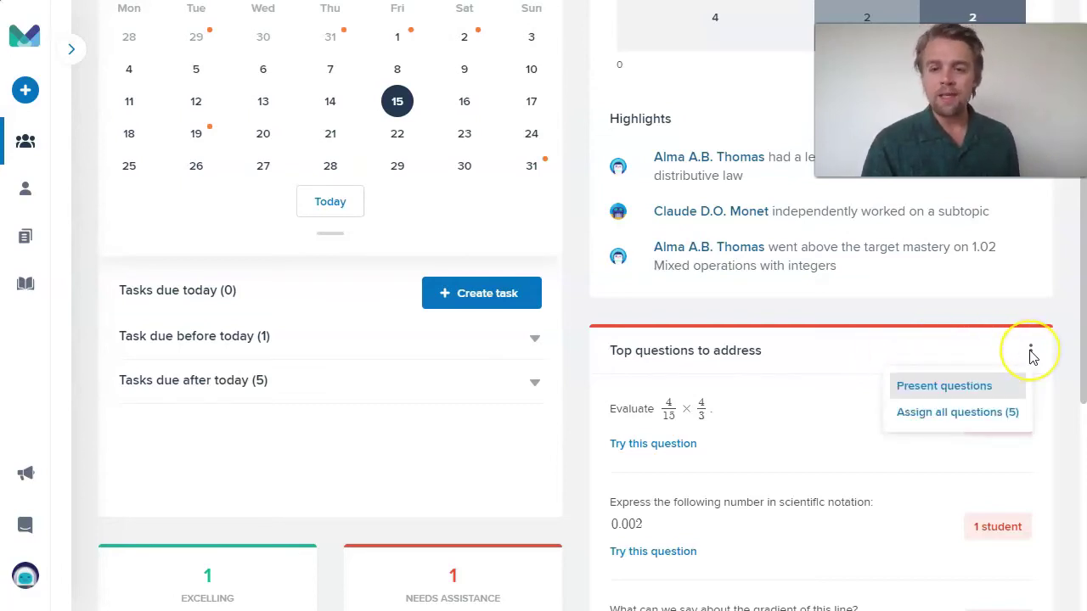
Assign all 5 top questions as a task, drop Newton's Year 7, and browse individual students
left_click(945, 412)
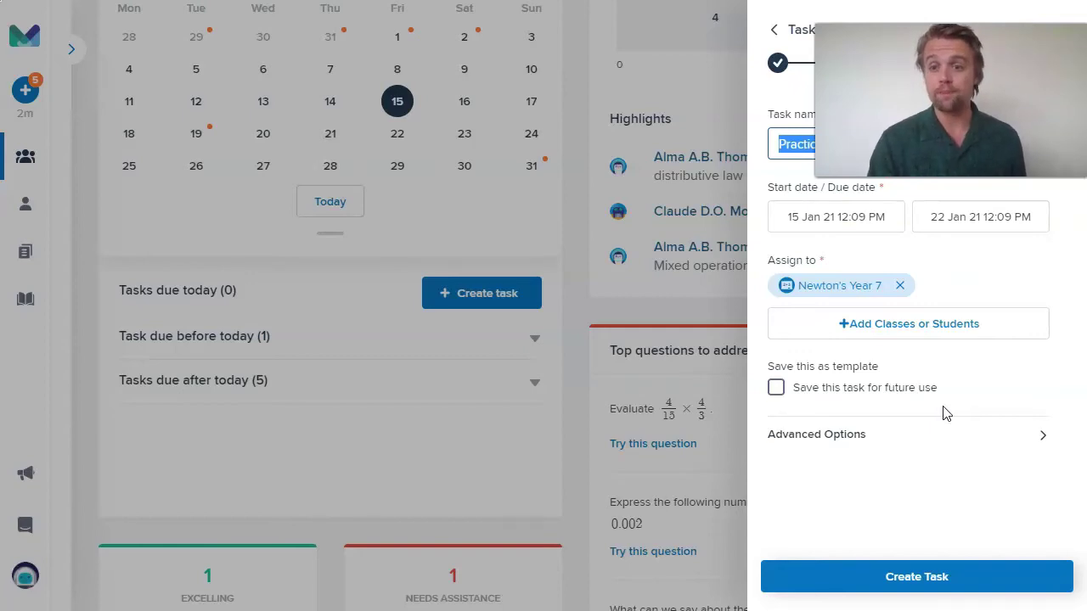
left_click(900, 286)
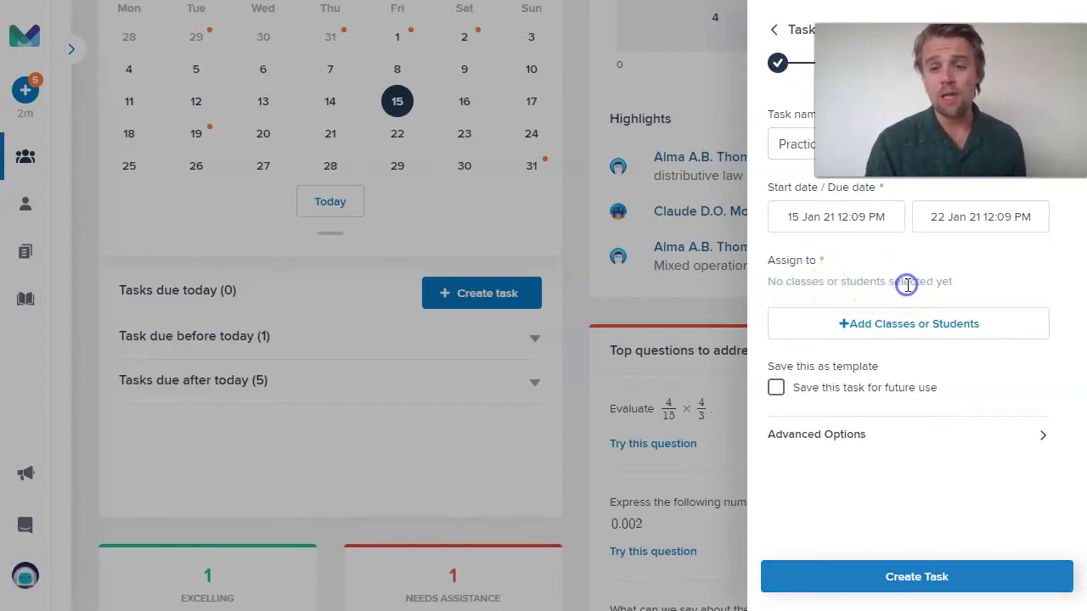
left_click(866, 326)
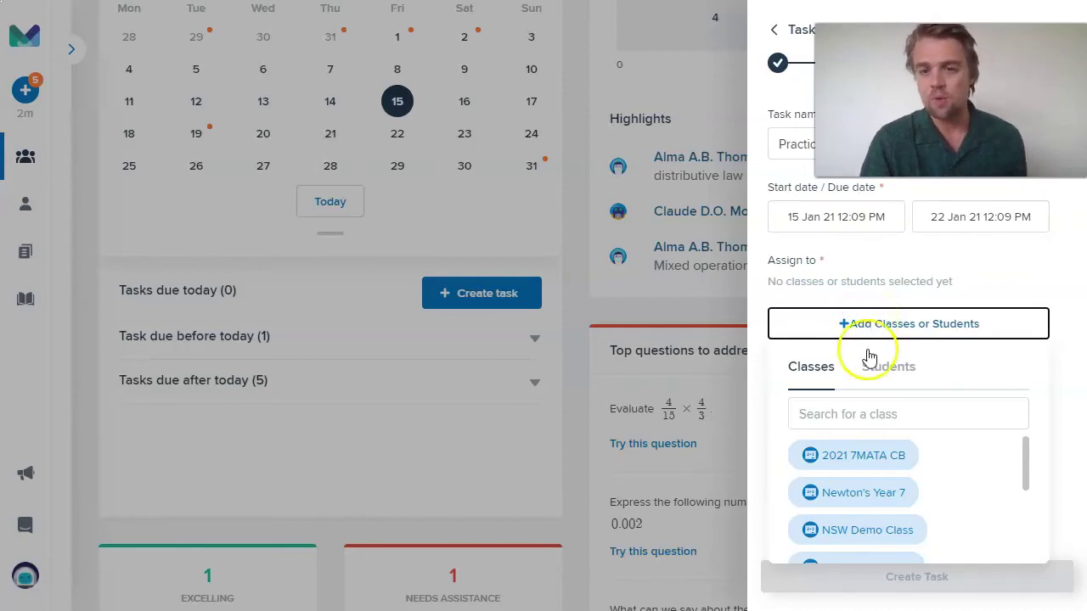
left_click(896, 383)
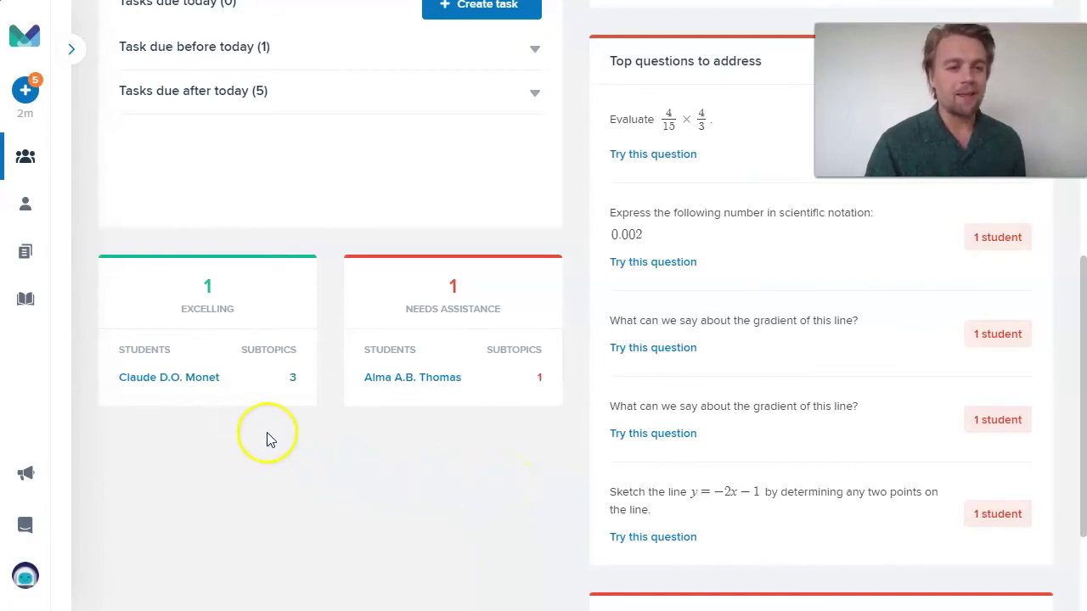
mouse_move(215, 302)
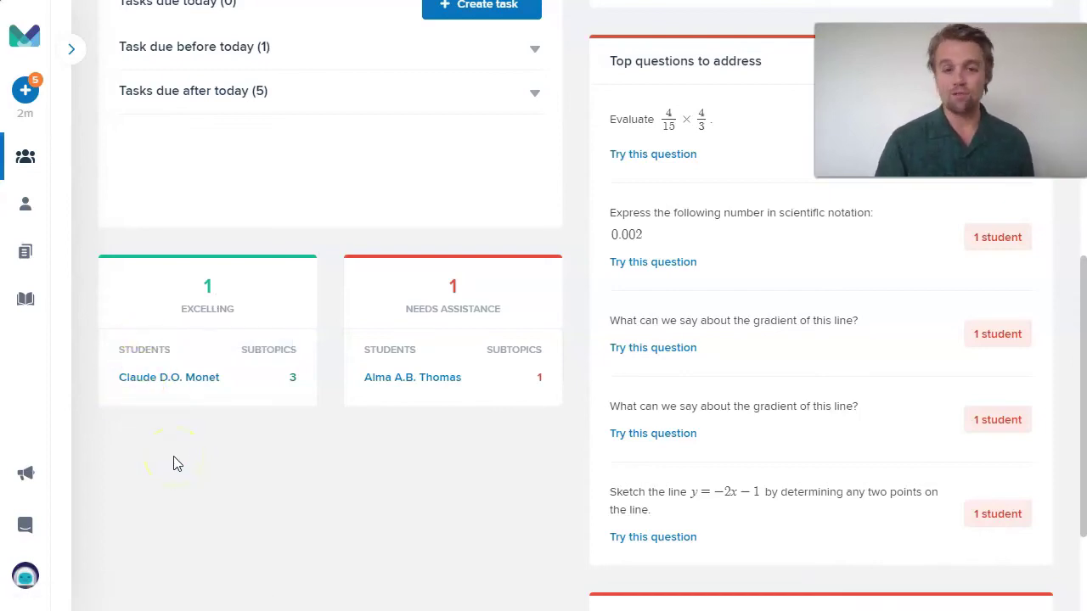
left_click(292, 381)
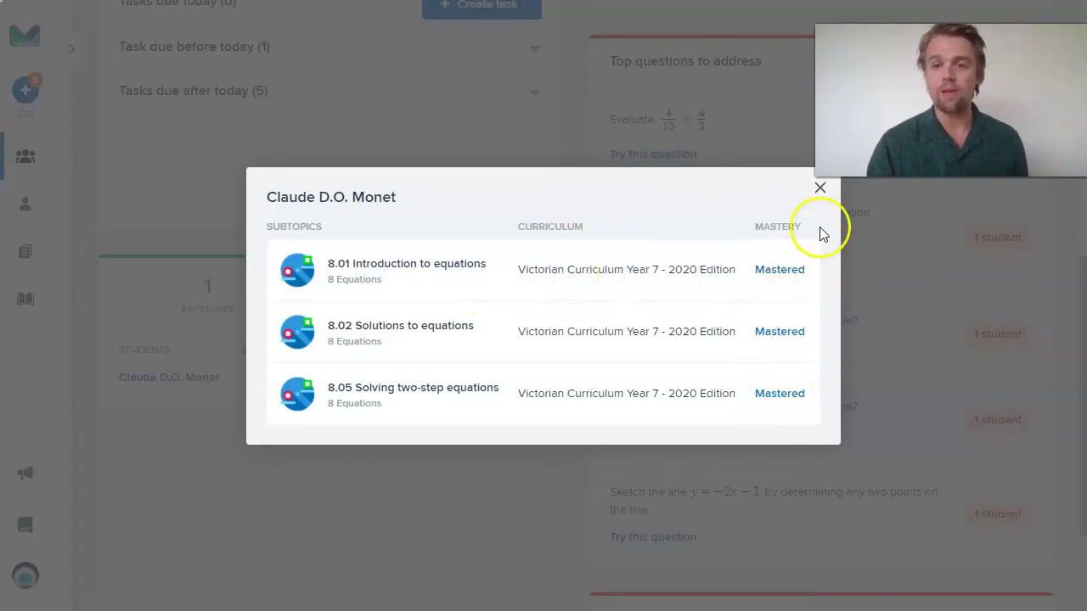
left_click(820, 187)
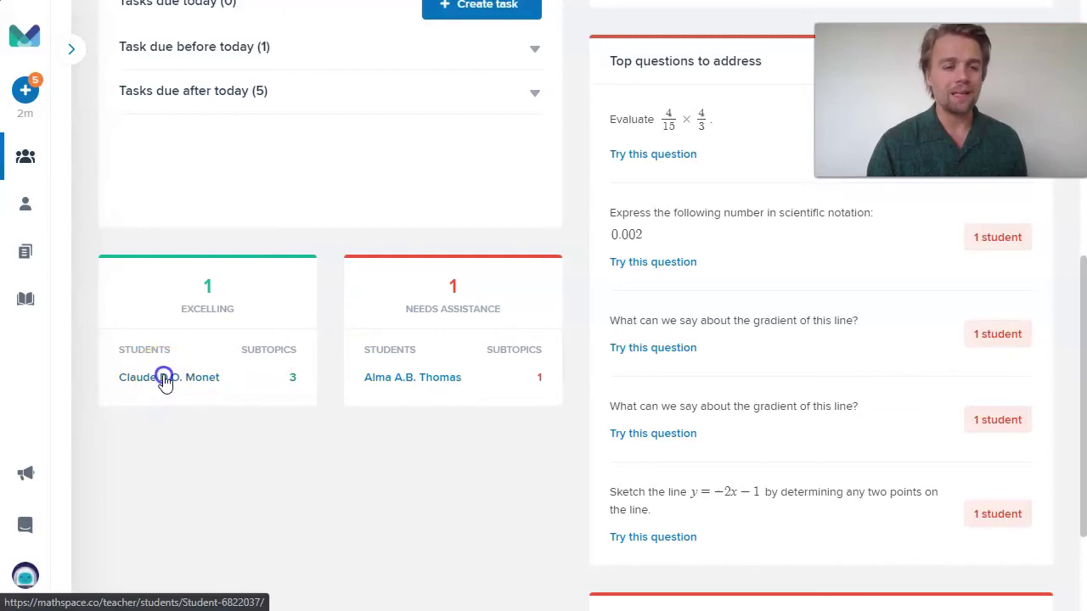
left_click(162, 378)
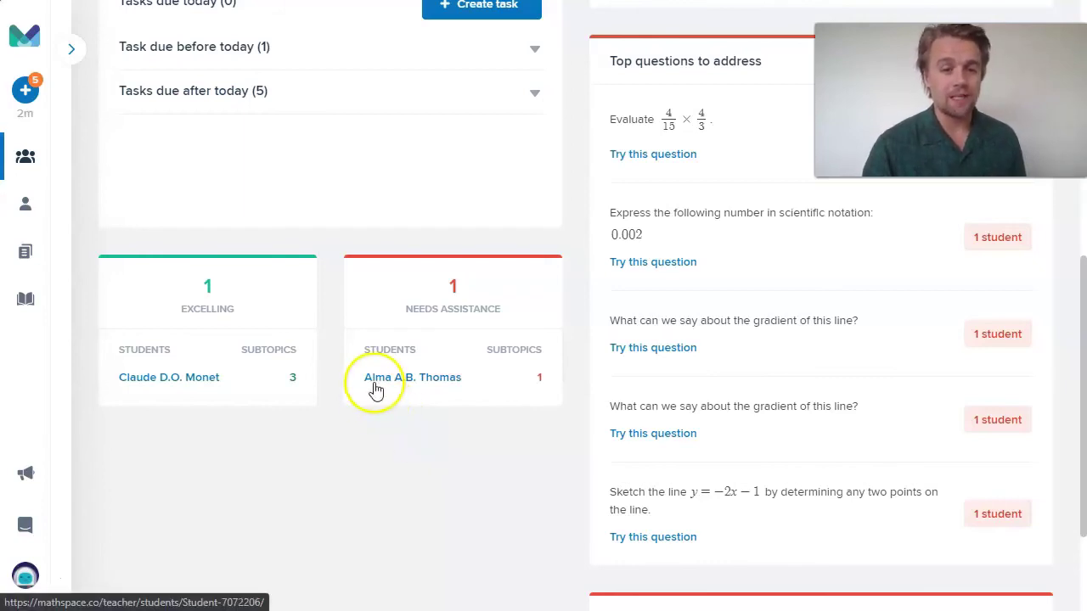
View the struggling student's subtopic: 3.02 The gradient of an interval, mastery Developing
left_click(540, 382)
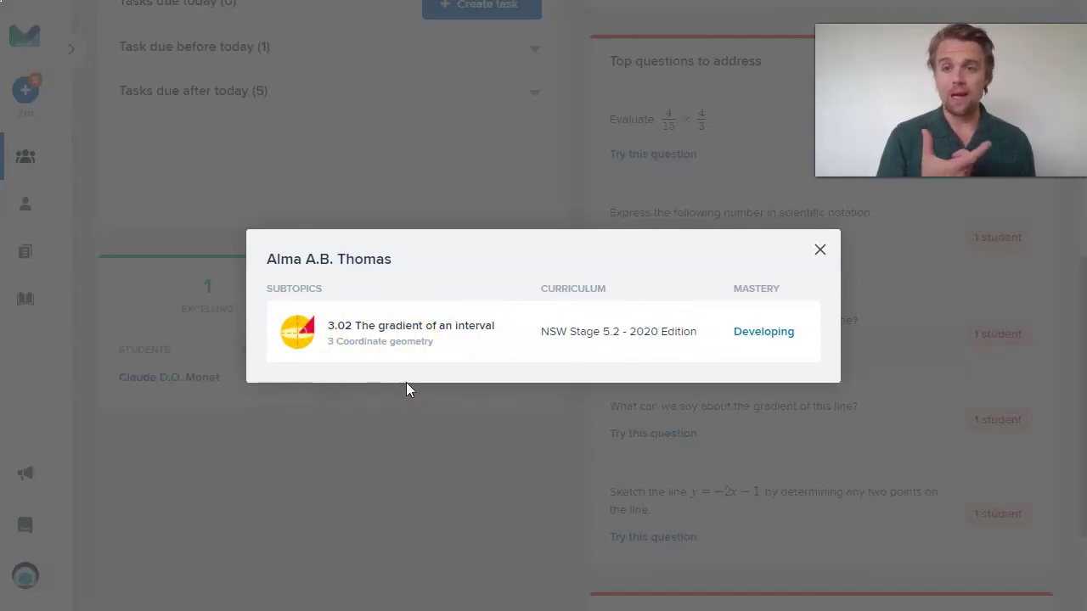
left_click(583, 304)
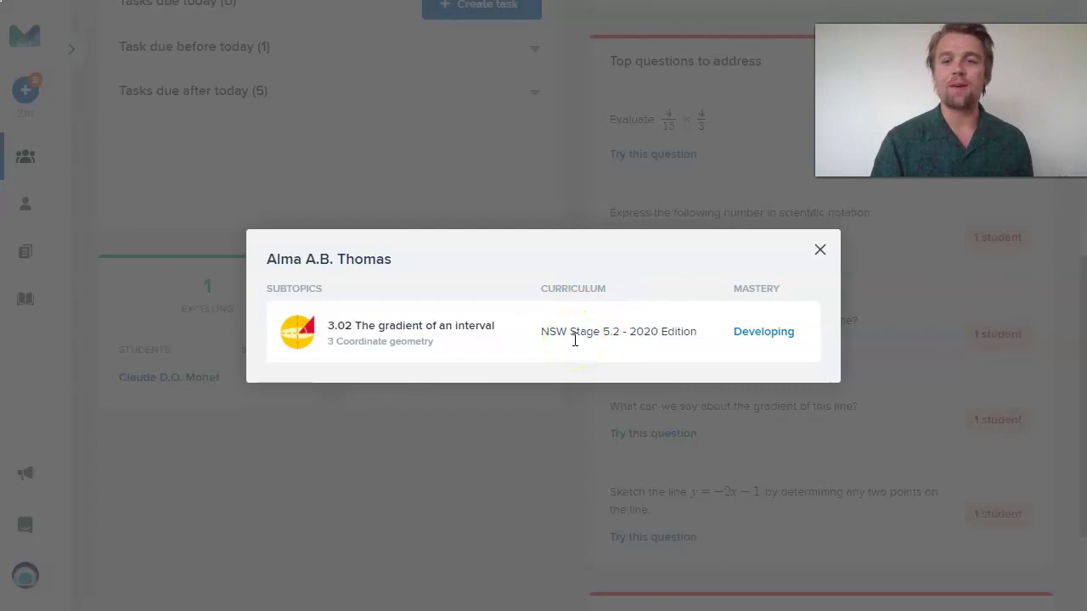
Close the subtopic popup and open the '1 student' badge for 3.02 The gradient of an interval
left_click(468, 503)
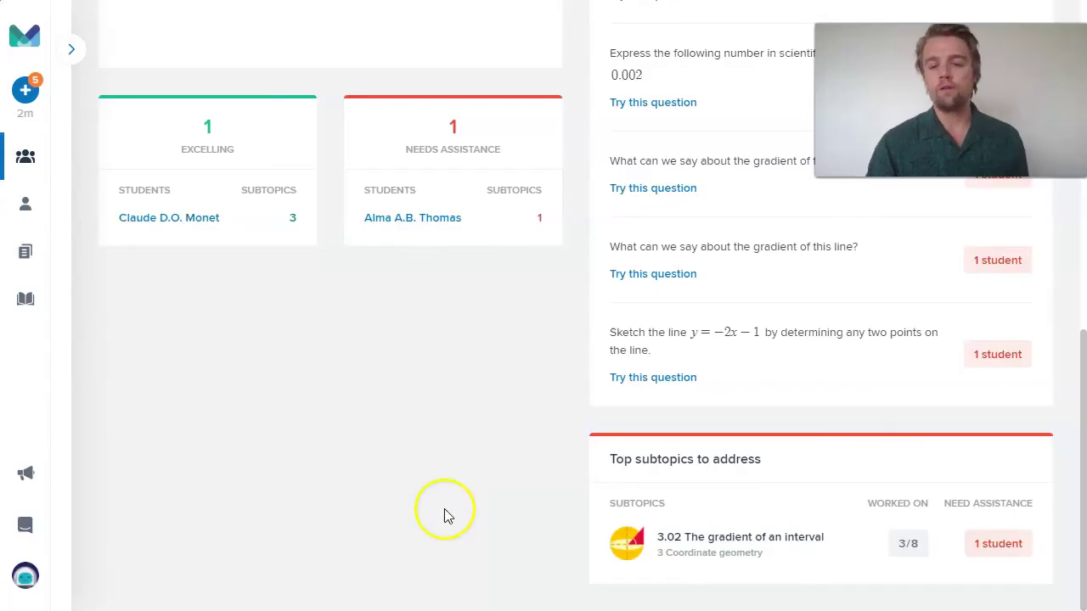
mouse_move(683, 465)
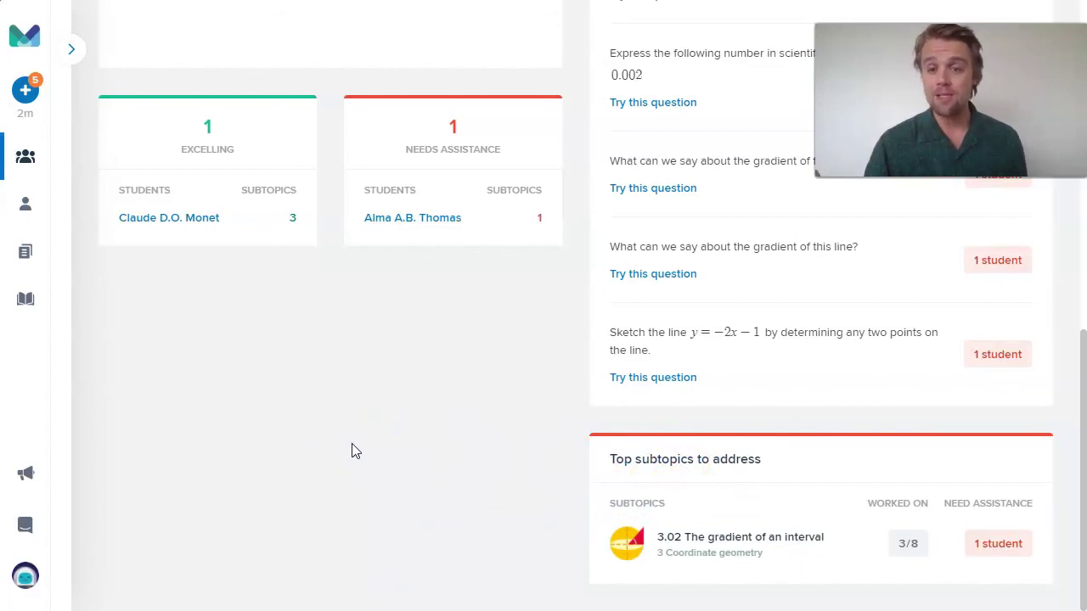
mouse_move(796, 544)
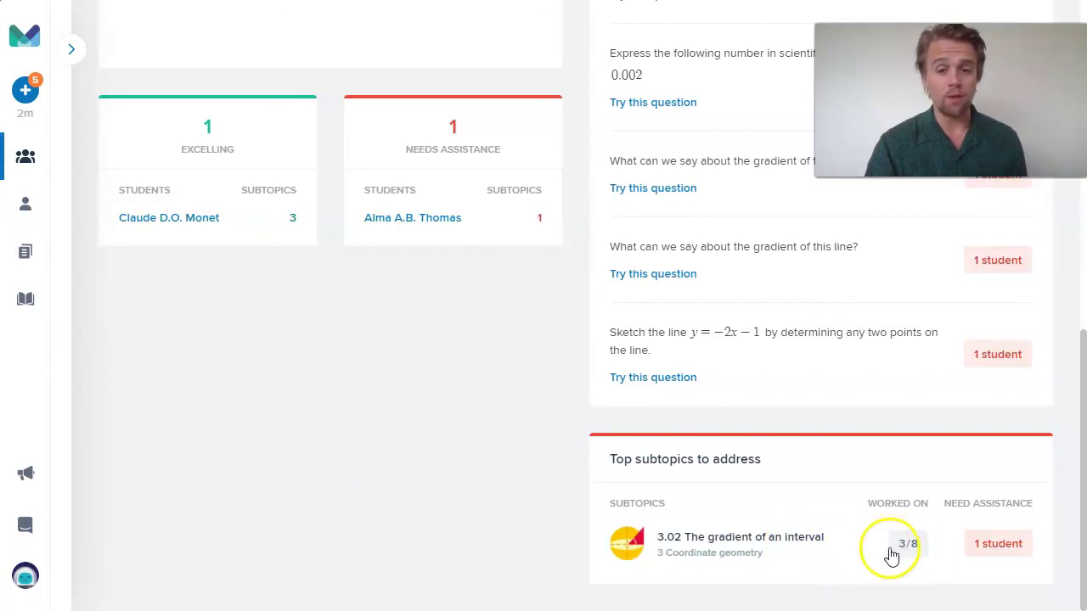
left_click(992, 543)
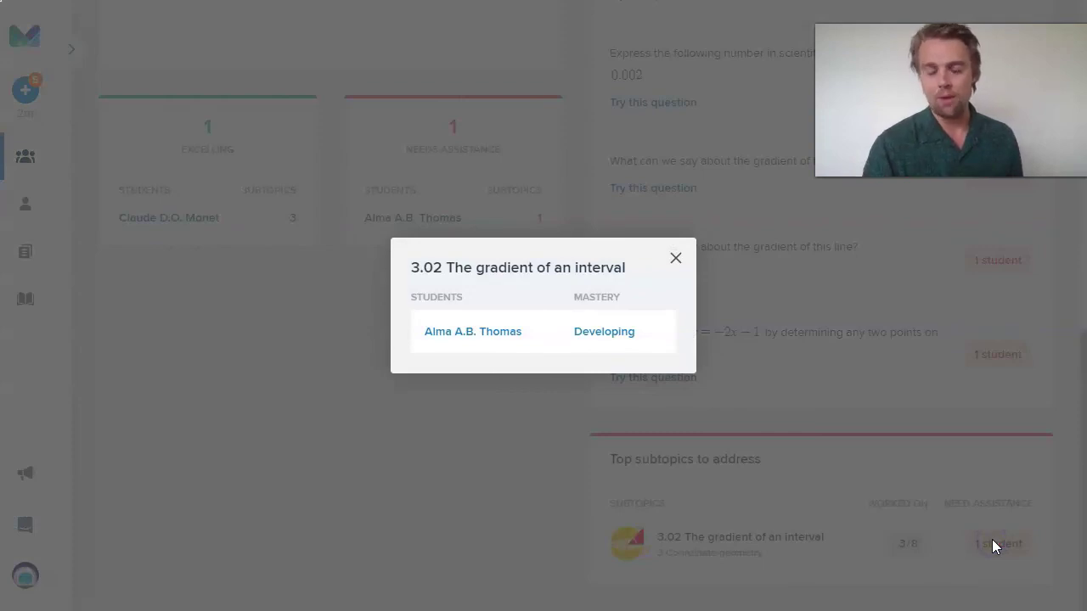